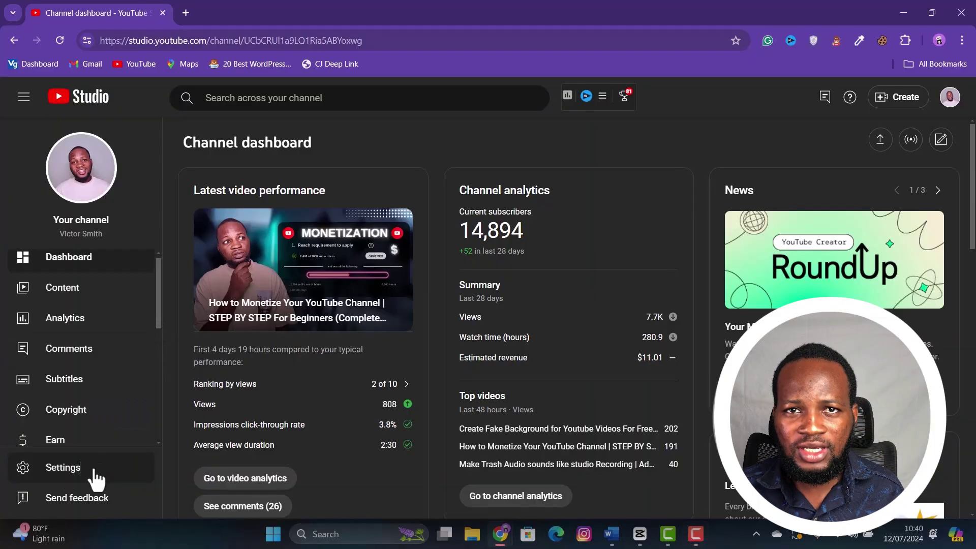
Step: Open the channel settings from the YouTube Studio dashboard sidebar
click(93, 469)
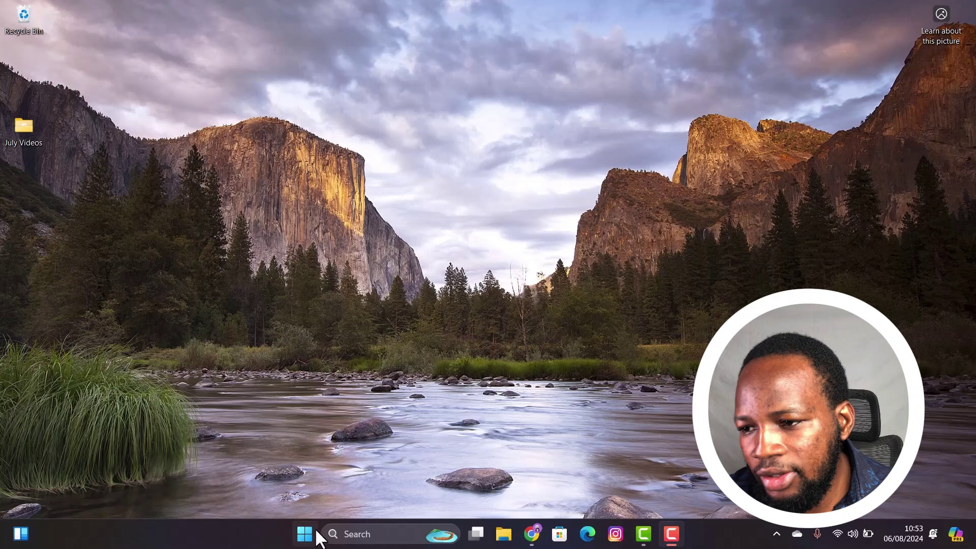
Step: Find Snipping Tool by searching Start for 'snipping', launch it, then close its window
click(315, 534)
text(snipping)
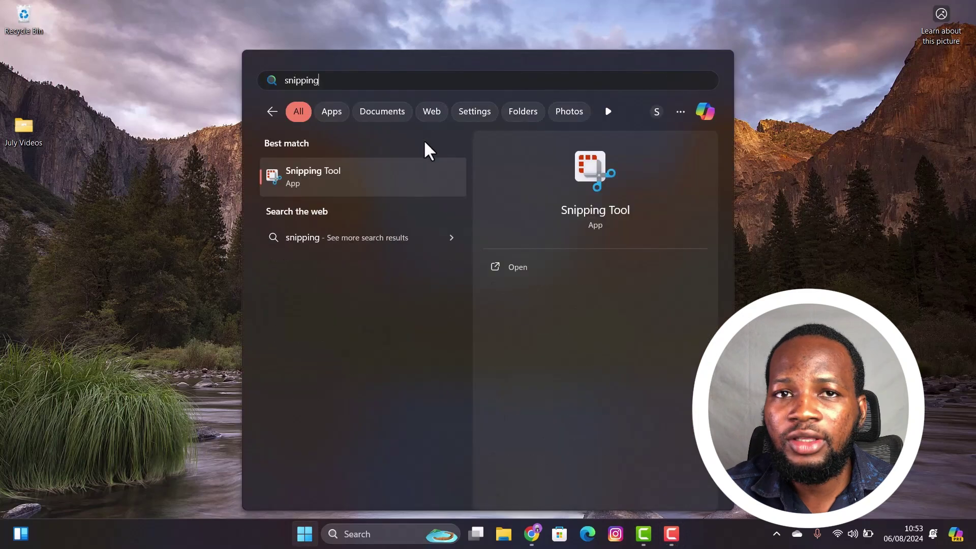
click(396, 180)
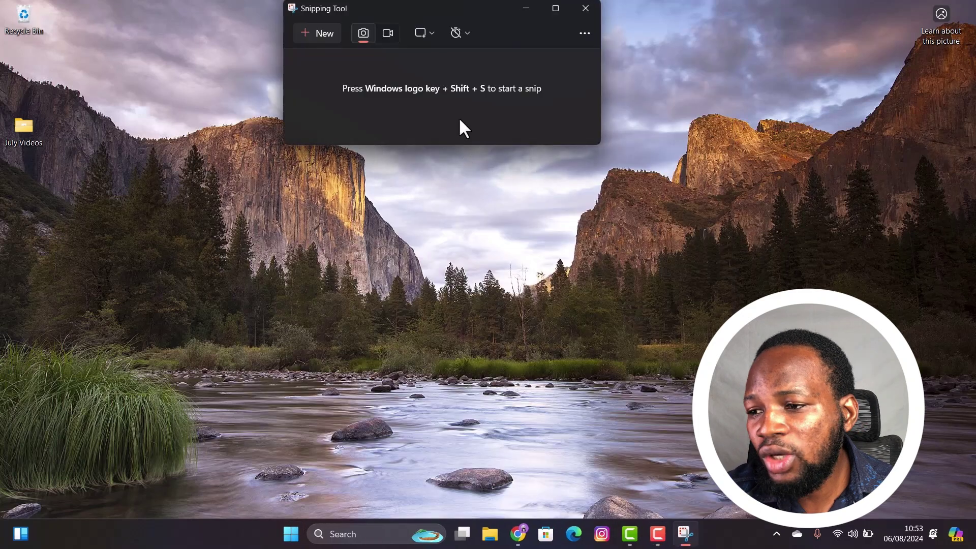
drag(468, 14, 534, 106)
click(621, 104)
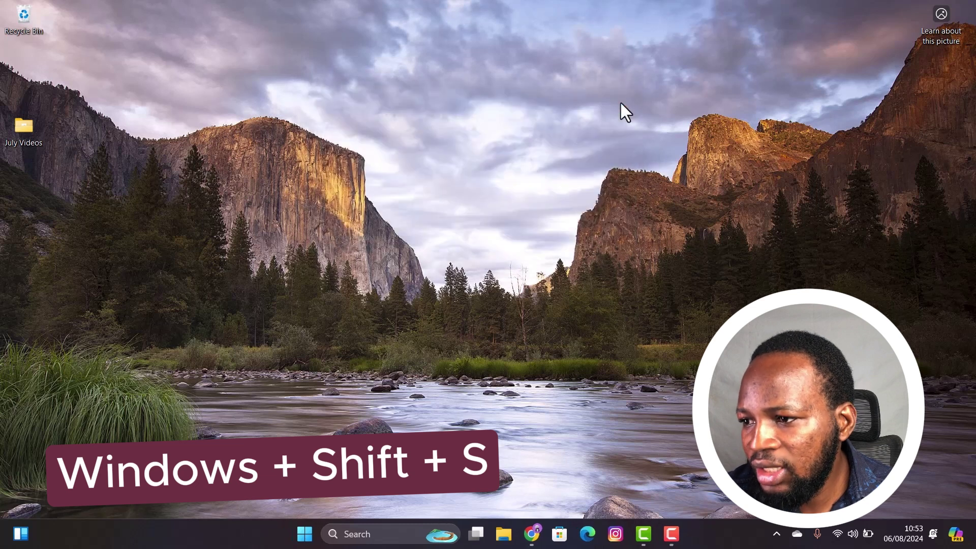
Step: Capture a rectangular screenshot of the desktop with the Win+Shift+S overlay in screenshot mode
key(super+shift+s)
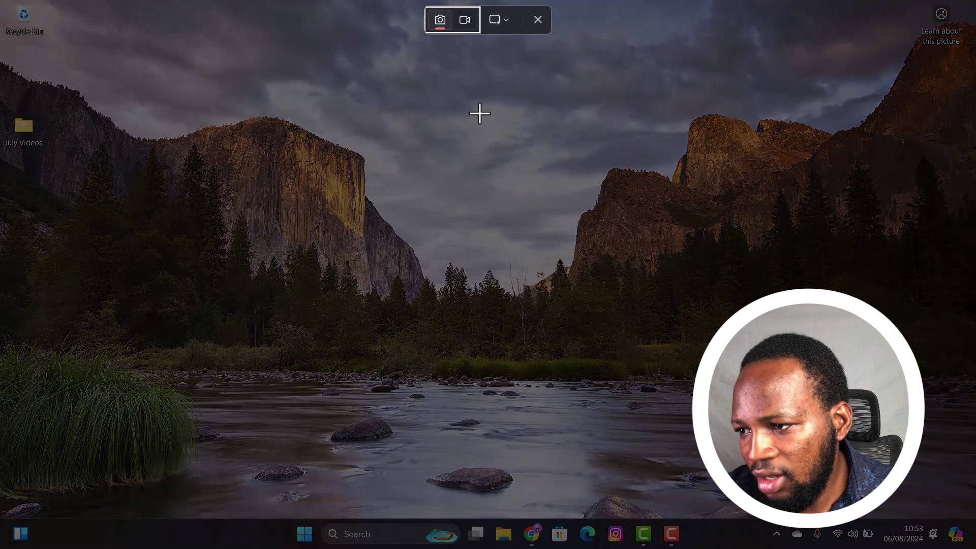
click(465, 20)
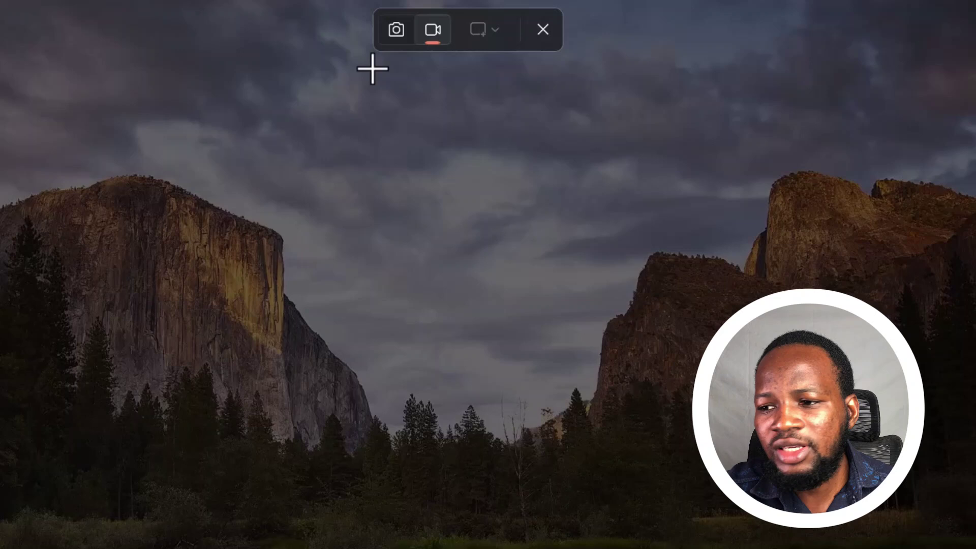
click(396, 30)
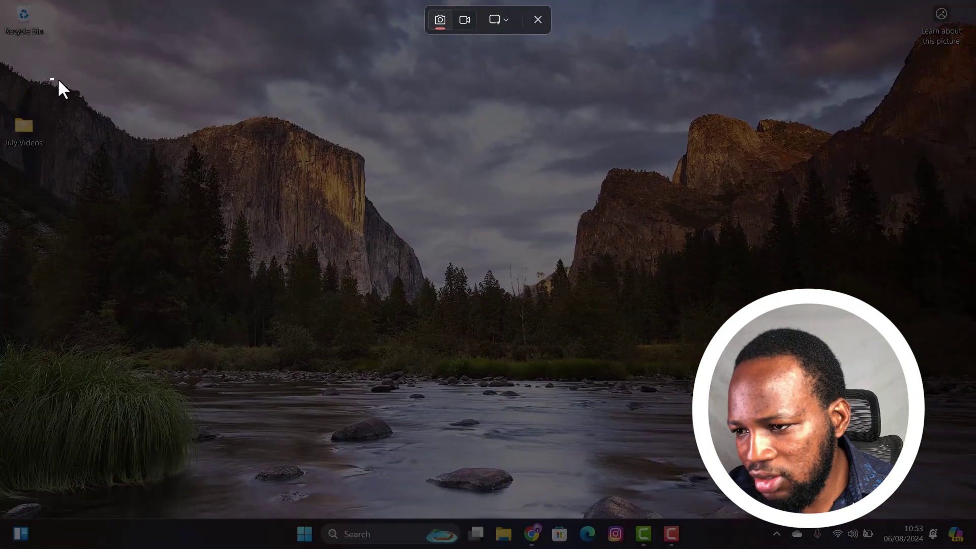
drag(51, 78, 841, 486)
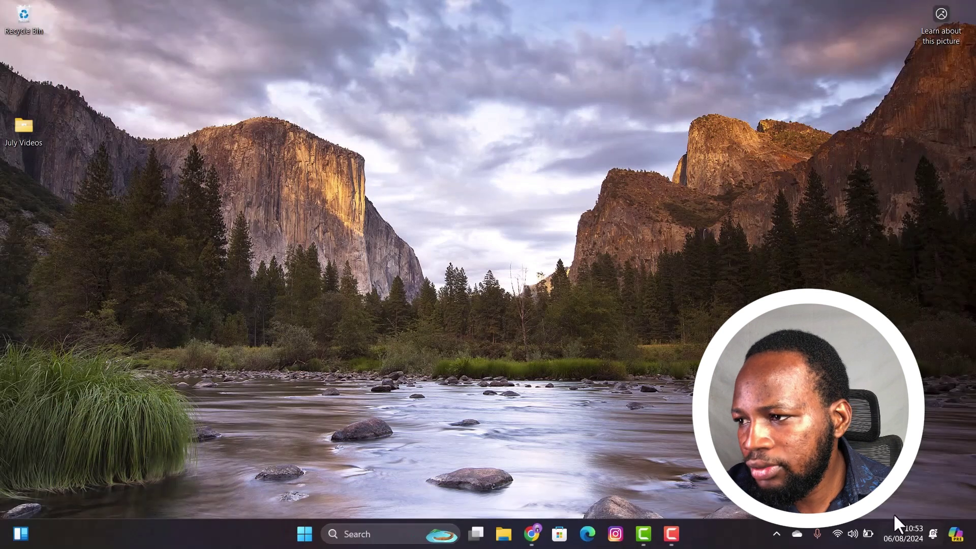
Step: Switch the capture overlay to video and stretch the recording region to the full screen
key(super+shift+s)
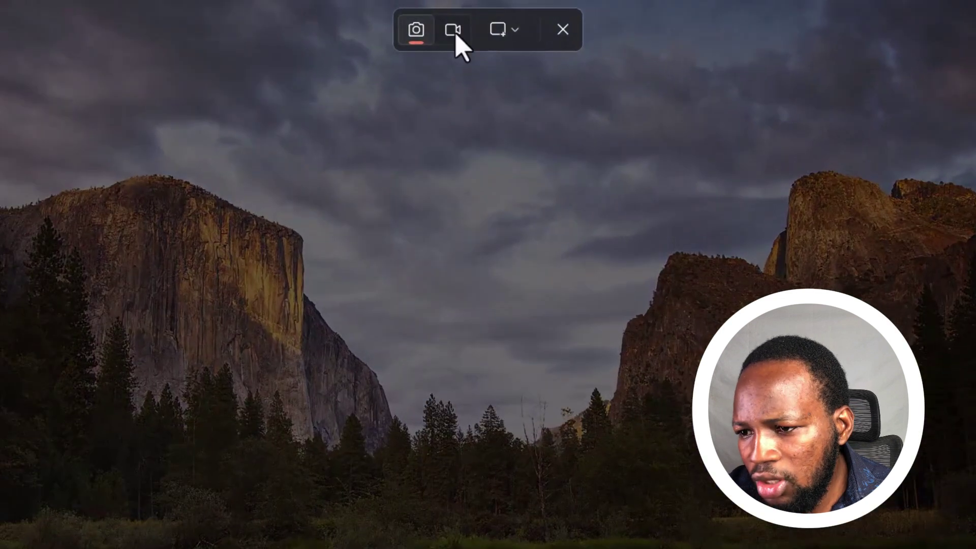
click(453, 31)
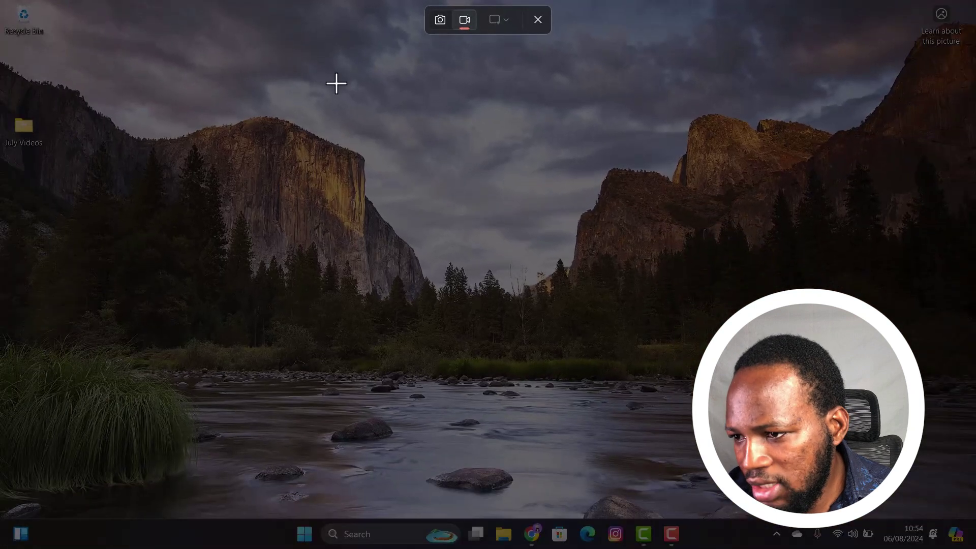
drag(319, 87, 973, 546)
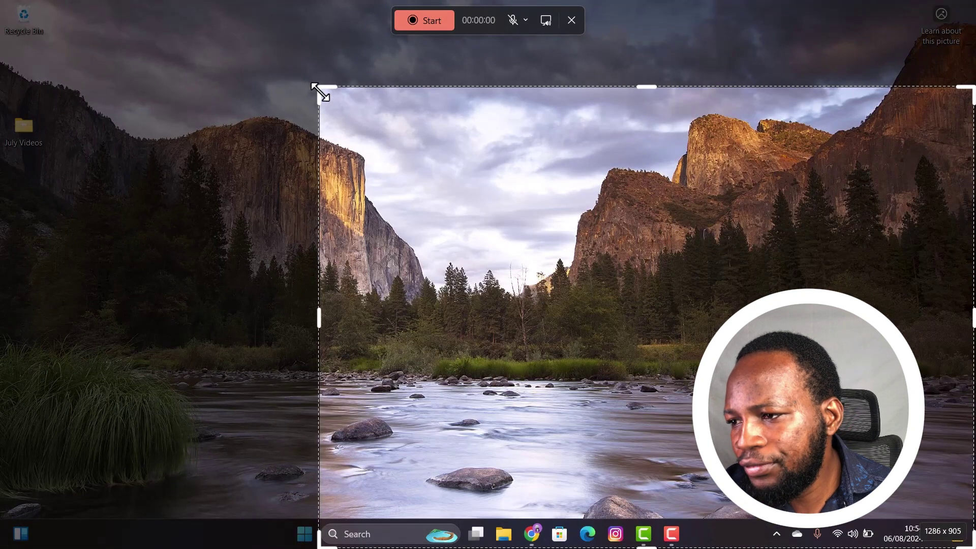
drag(319, 86, 1, 1)
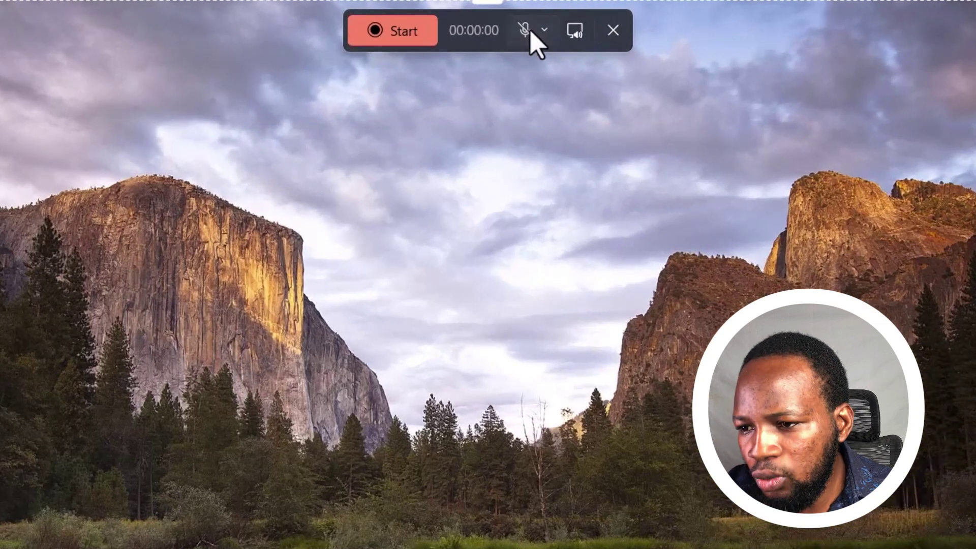
Step: Unmute the microphone, select USB PnP Audio Device, and start the screen recording
click(515, 21)
click(450, 69)
click(544, 30)
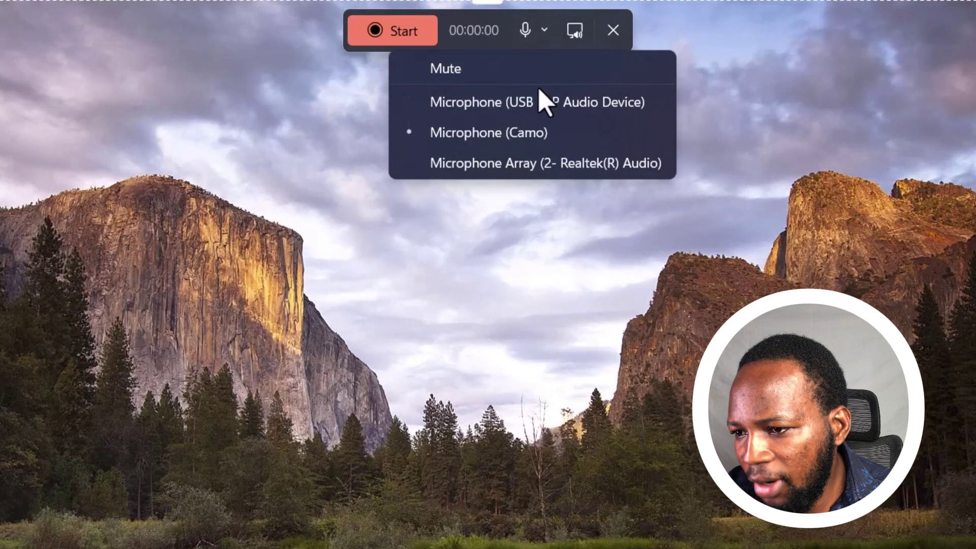
click(533, 100)
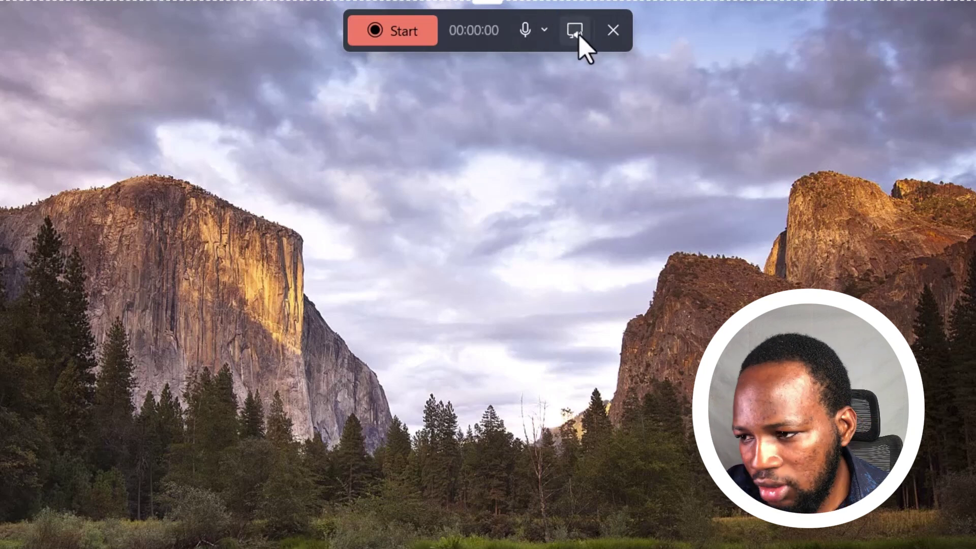
click(410, 40)
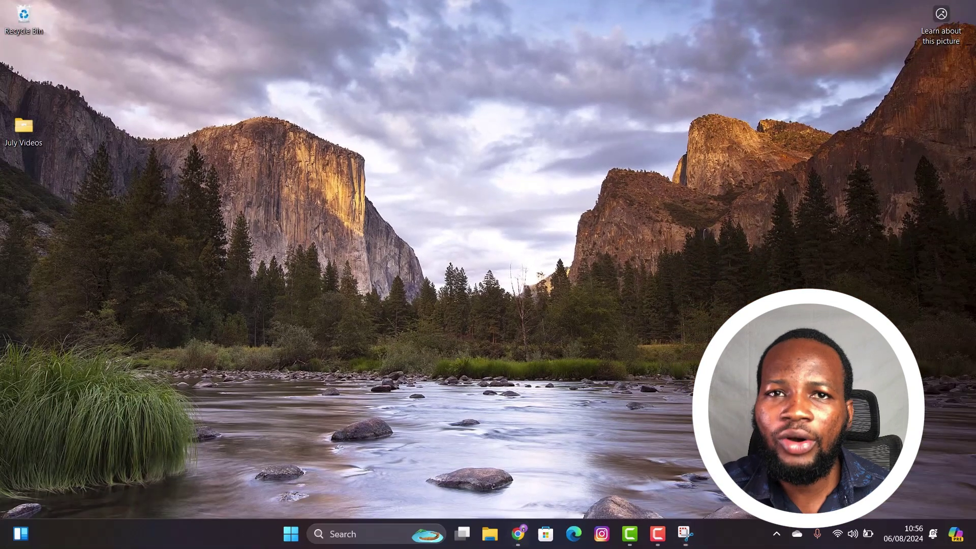
Step: Play a video from the channel's Videos tab in Chrome, then stop the recording
key(alt+Tab)
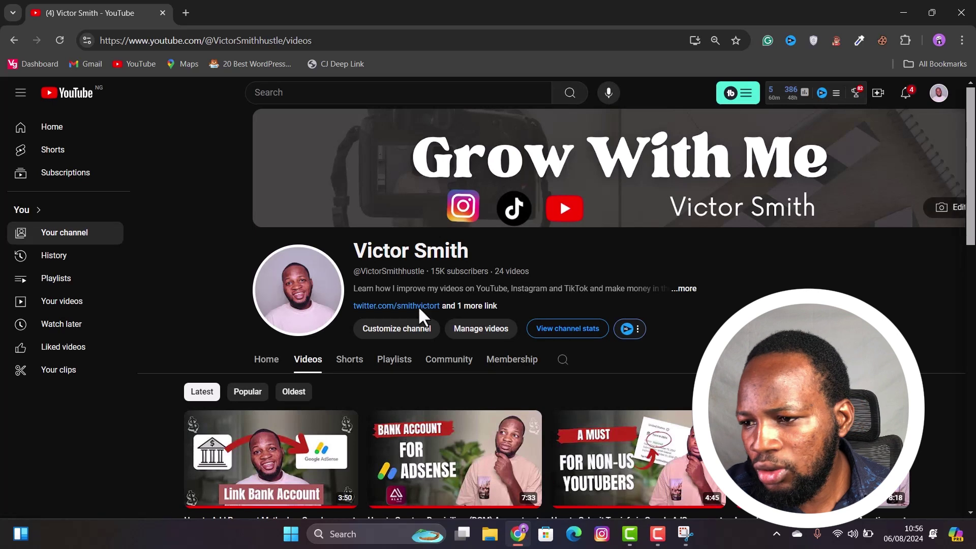
click(674, 473)
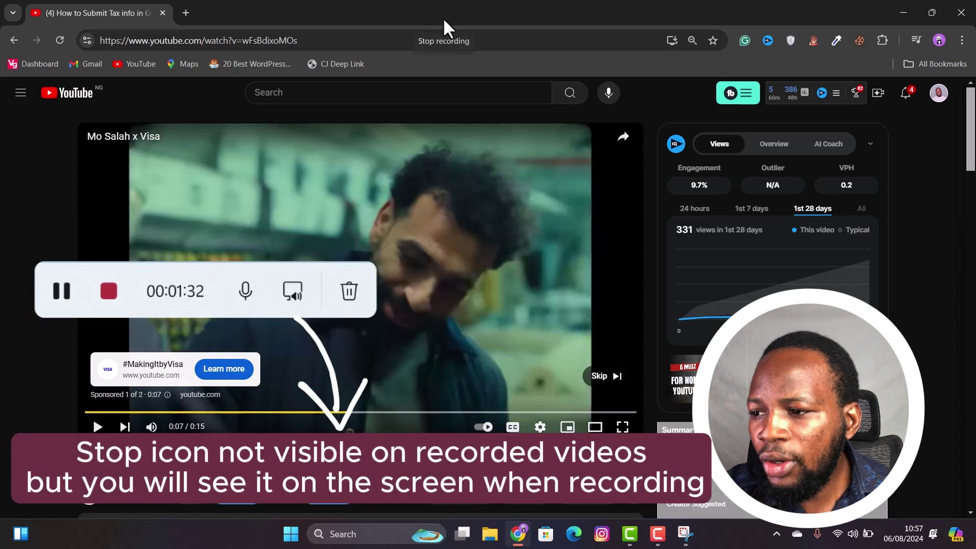
click(443, 17)
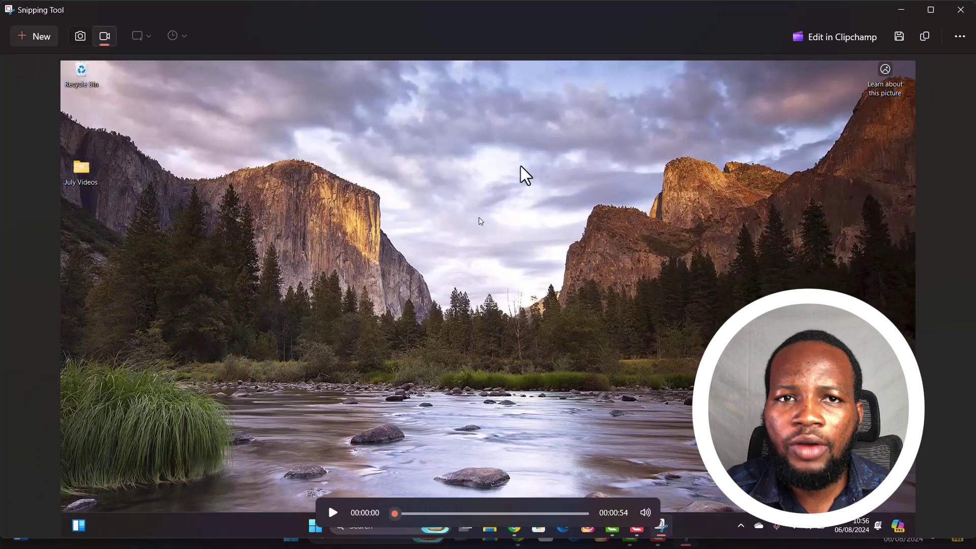
Step: Play the recorded clip, skip ahead to about 41 seconds, pause, and save it
click(330, 510)
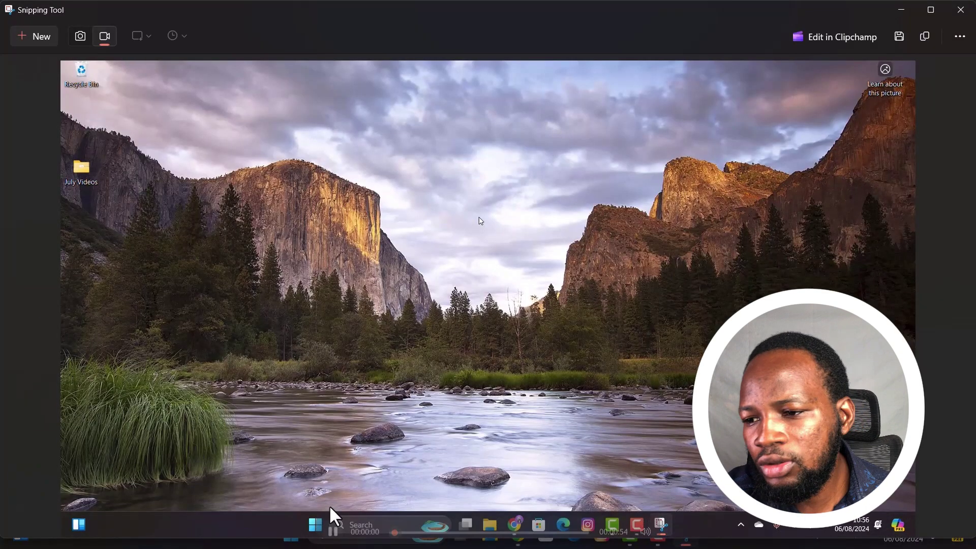
click(535, 512)
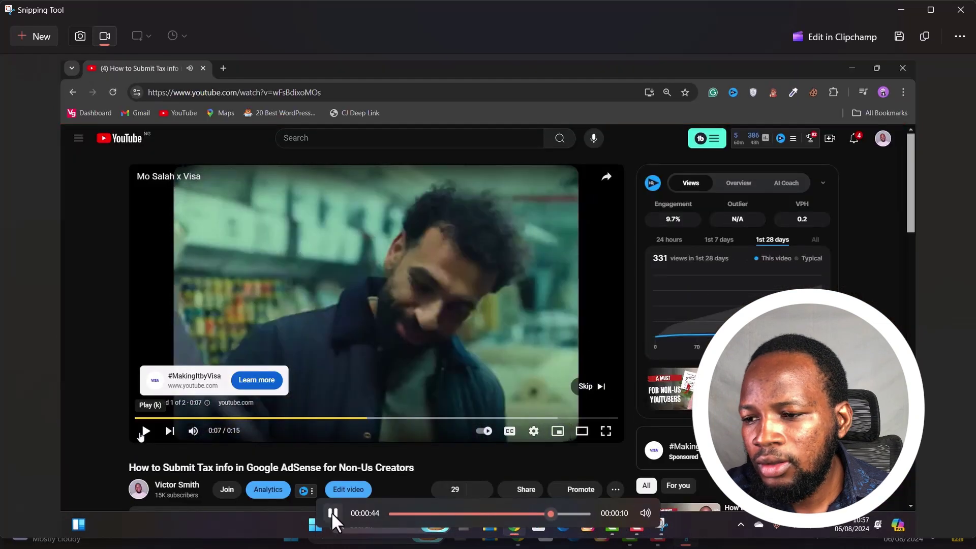
click(332, 512)
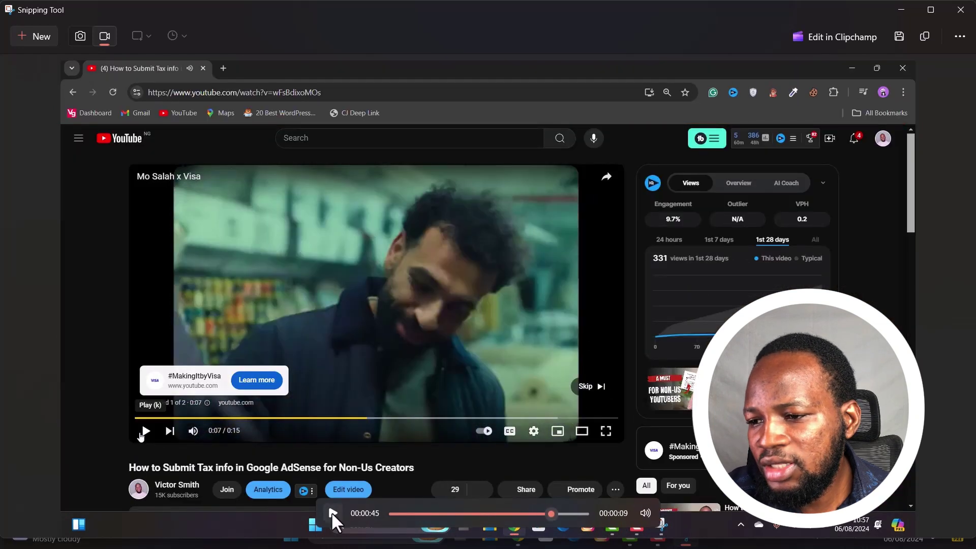
click(898, 36)
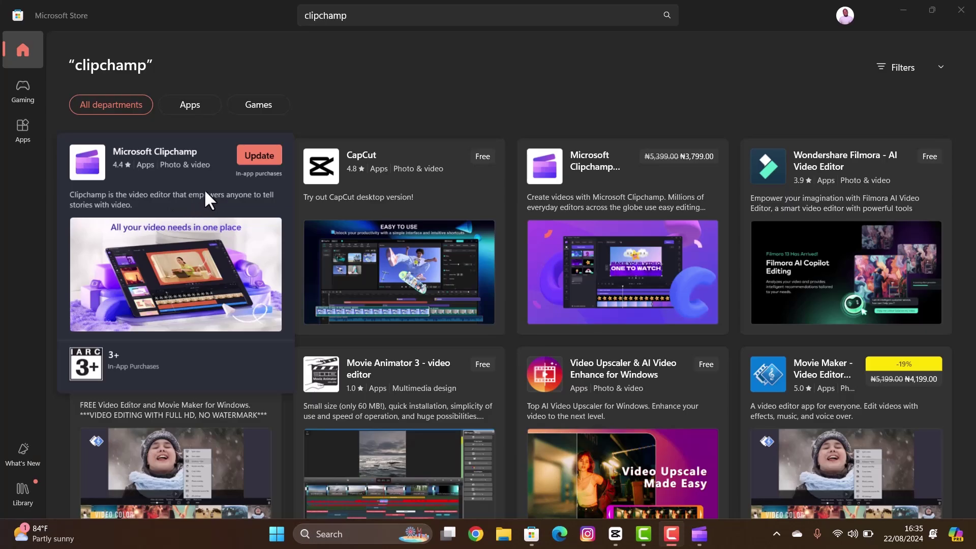
Step: Open the Microsoft Clipchamp app page from the 'clipchamp' Store search results
click(200, 166)
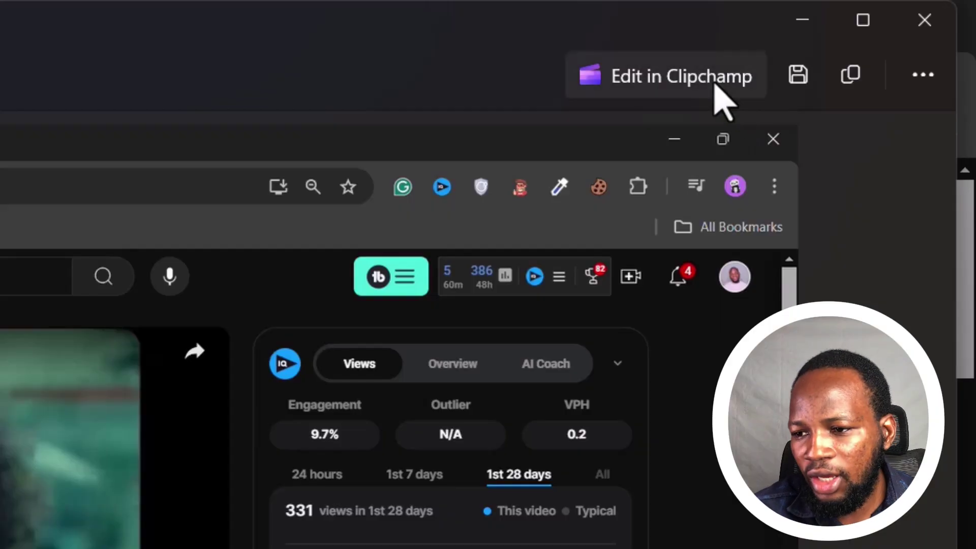
Step: Edit the recording in Clipchamp, select it on the timeline, and show Record & create
click(712, 76)
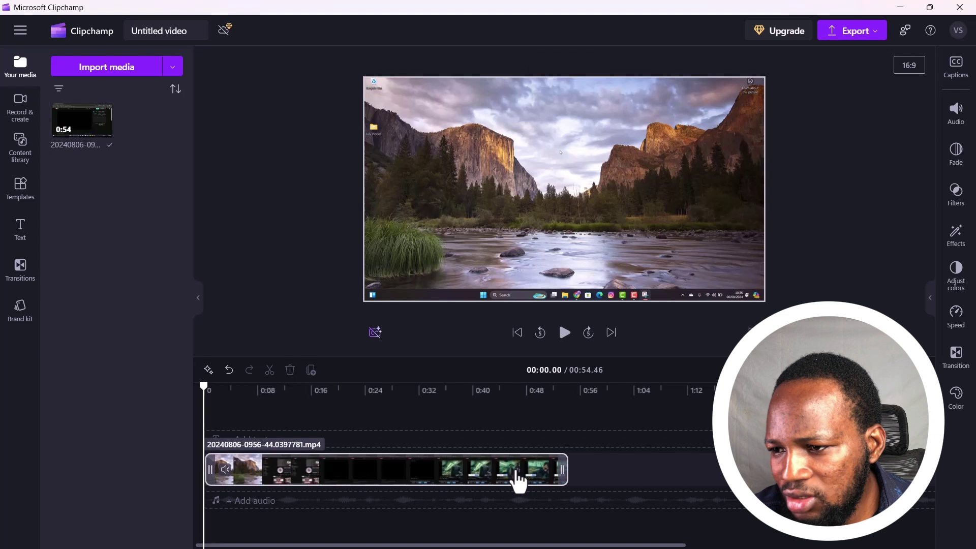
click(518, 477)
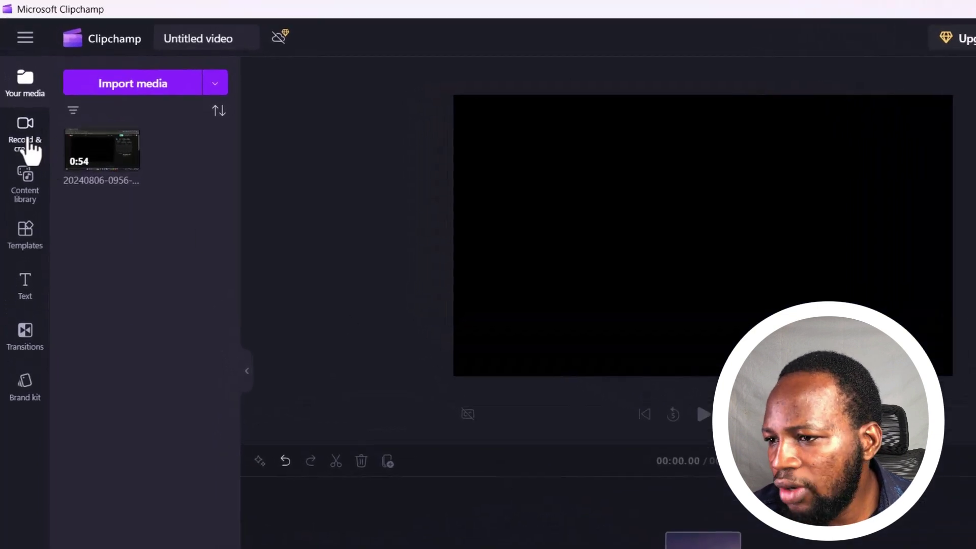
click(30, 147)
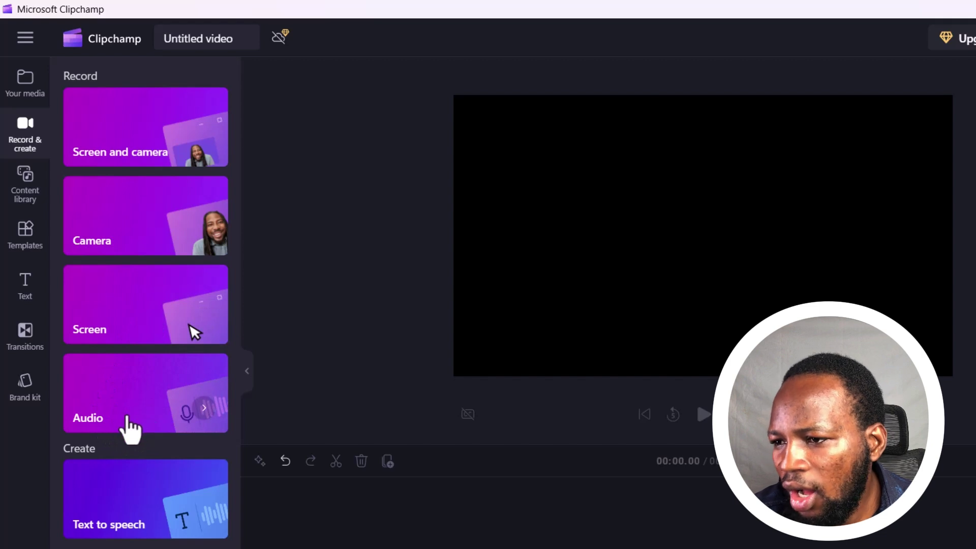
Step: Set up a screen and camera recording using the Integrated Webcam, then list microphones
click(146, 149)
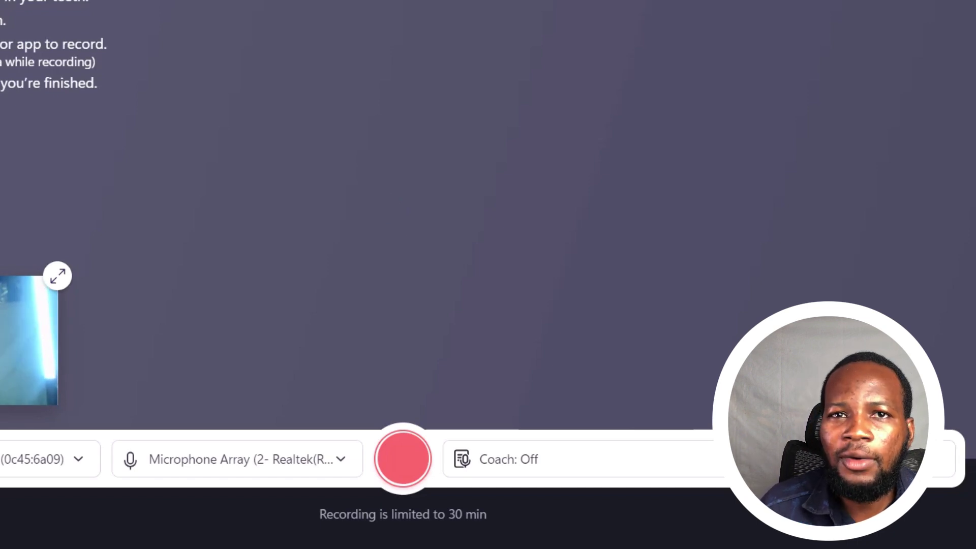
click(245, 460)
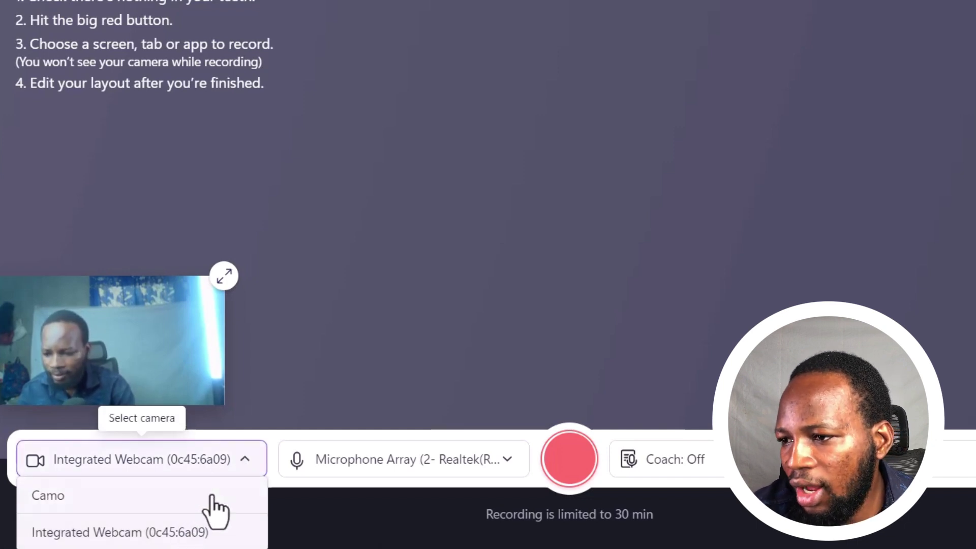
click(162, 532)
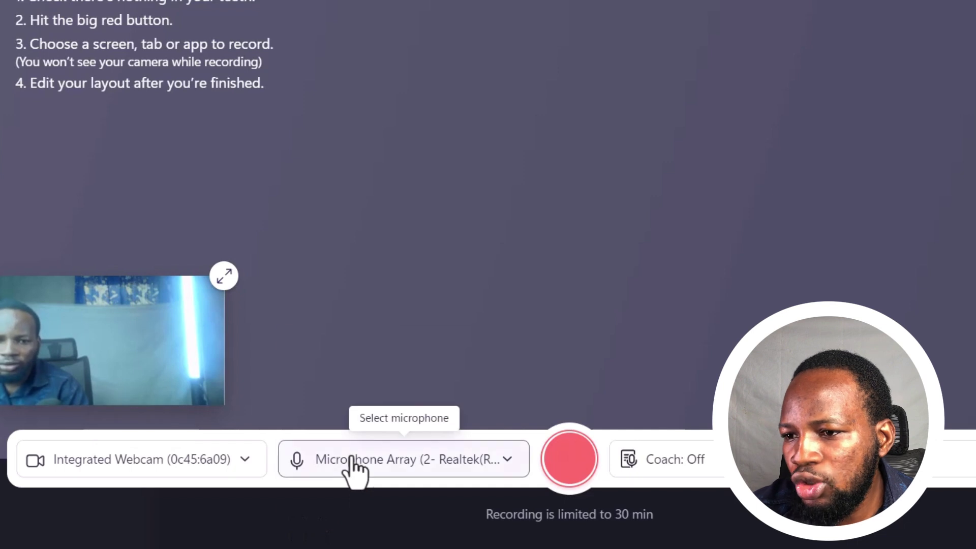
click(350, 466)
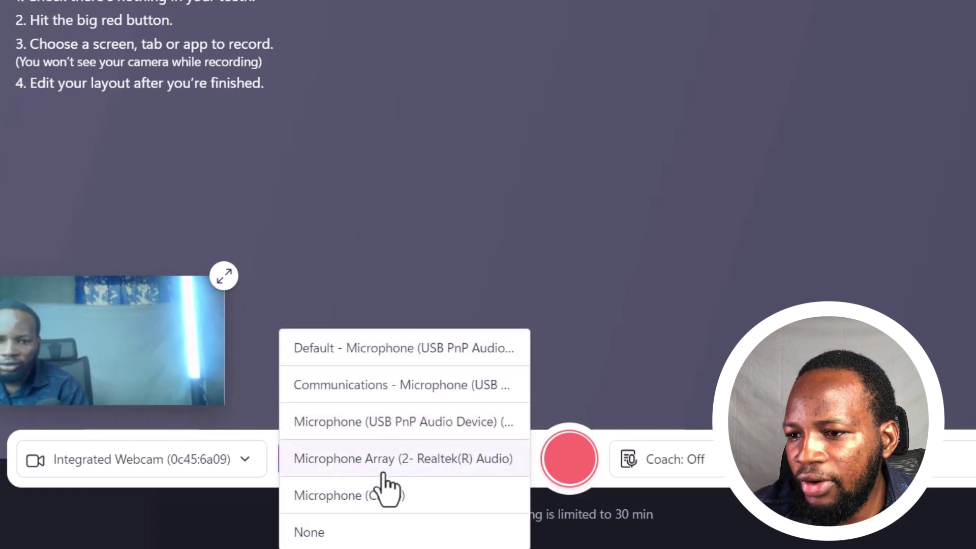
Step: Record the entire screen with webcam using the USB microphone
click(360, 423)
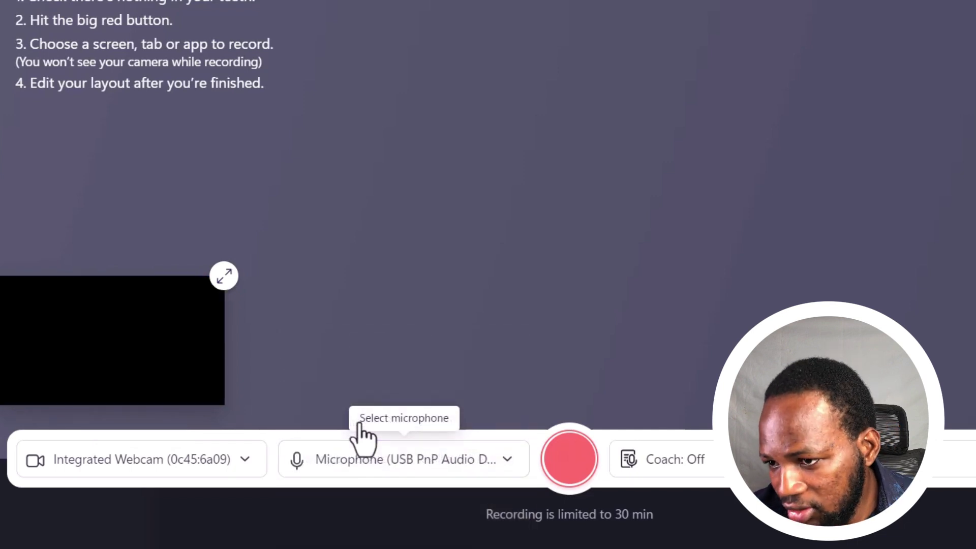
click(568, 475)
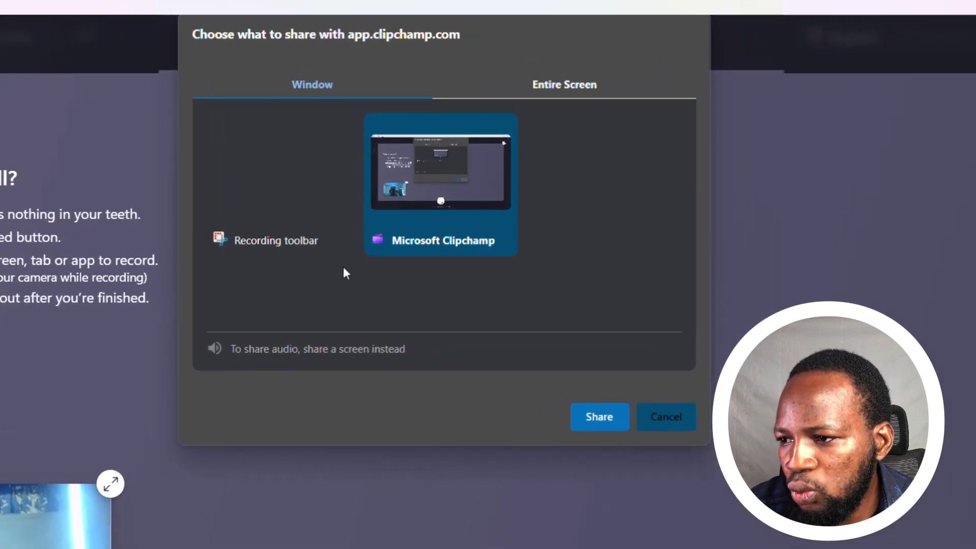
click(283, 213)
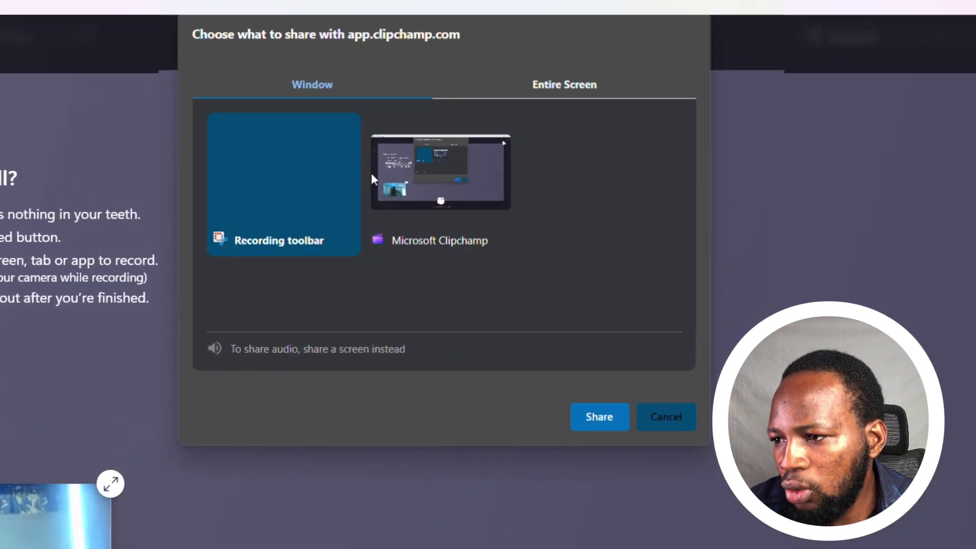
click(566, 85)
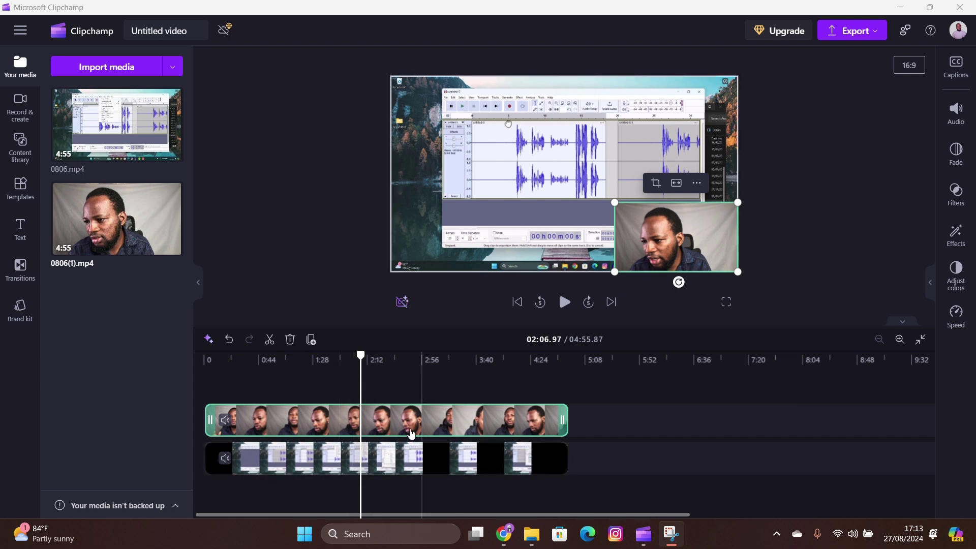
Step: Group the webcam and screen clips, split at 2:16 and 2:45, and delete the middle section
click(407, 457)
shift+click(407, 426)
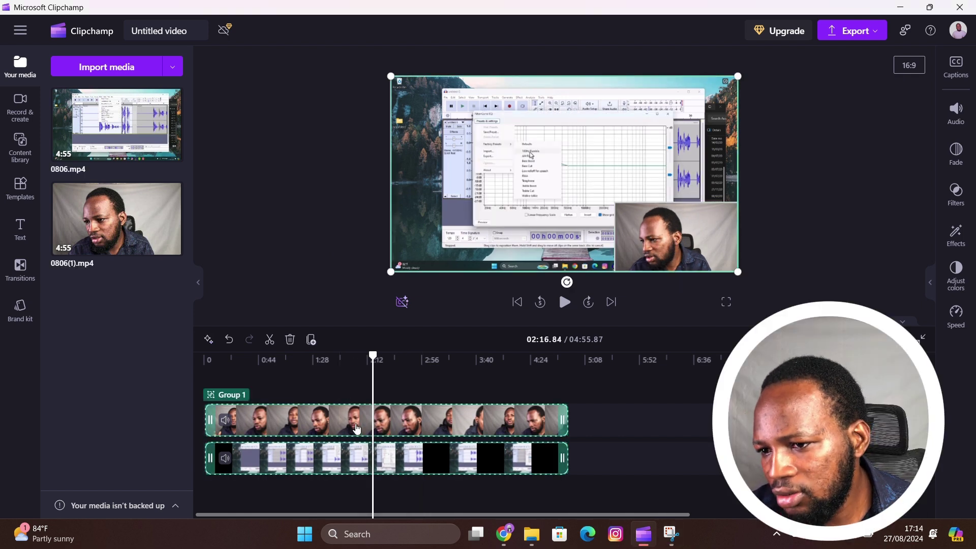
click(269, 339)
click(407, 359)
key(s)
click(389, 427)
key(Delete)
click(389, 424)
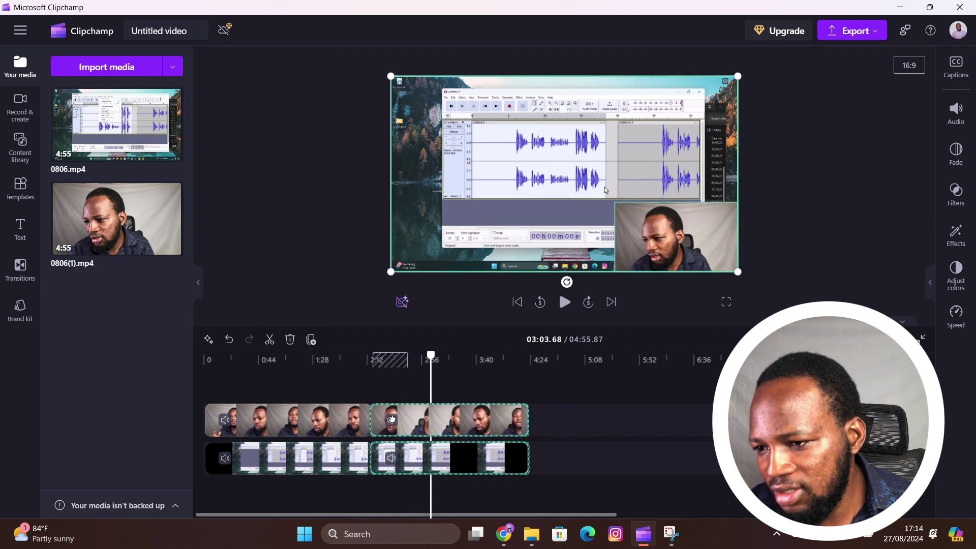
Step: Crop the left edge of the webcam overlay inward
click(386, 424)
click(428, 359)
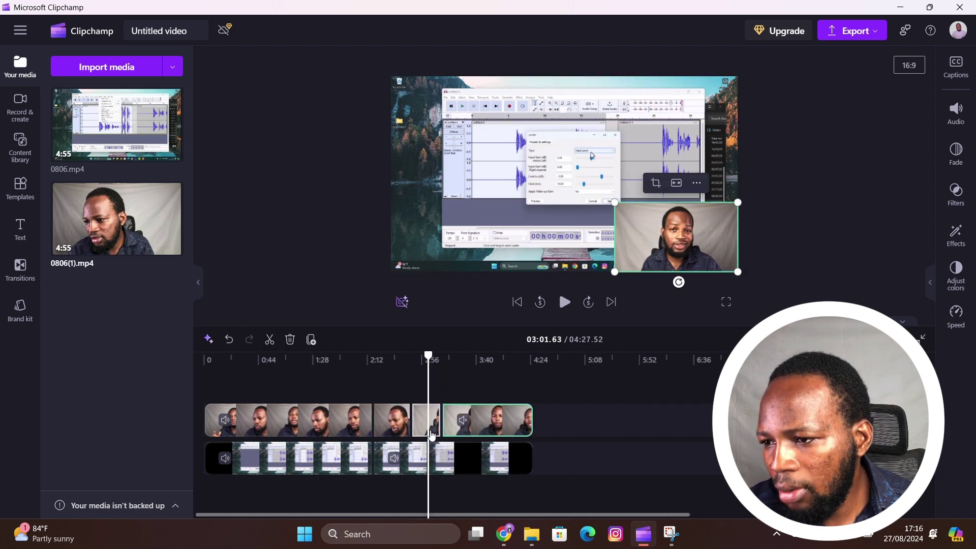
click(655, 183)
drag(615, 237, 632, 237)
click(665, 183)
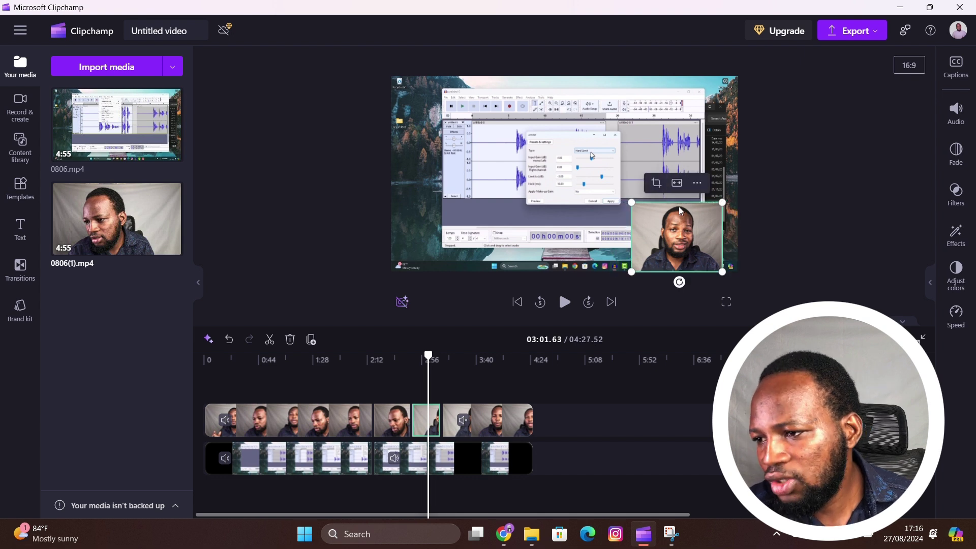
click(697, 184)
click(698, 184)
Step: Split the webcam clip at 2:48 and enlarge the earlier piece to fill the frame
click(399, 428)
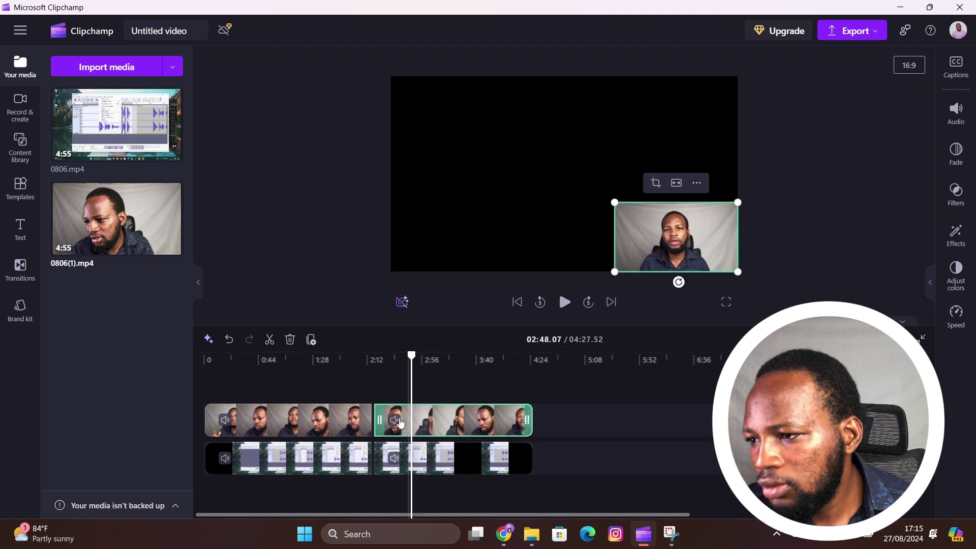
click(267, 346)
click(394, 429)
click(396, 358)
drag(614, 202, 392, 154)
Step: Import the vecteezy virus-warning video from the Downloads folder into Clipchamp's media library
click(427, 420)
key(alt+Tab)
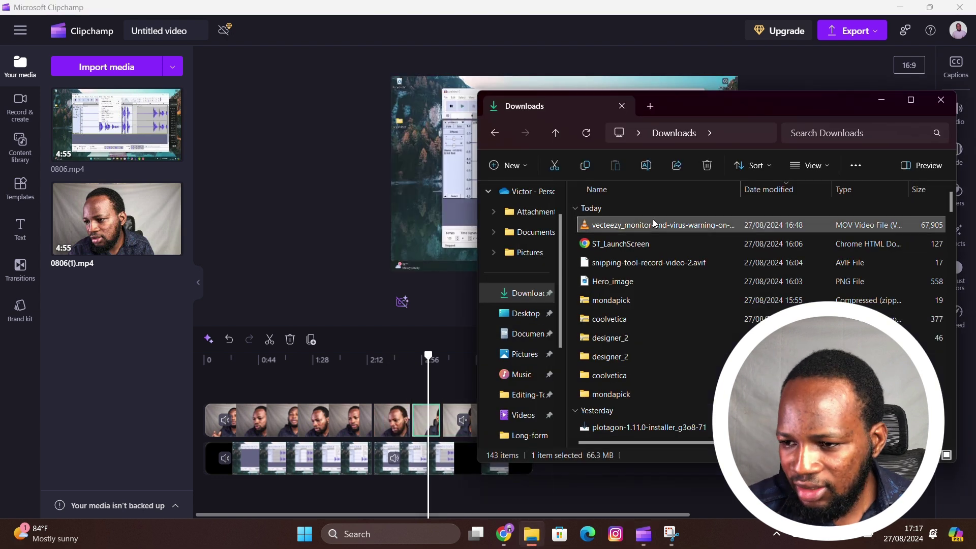
drag(654, 224, 121, 308)
click(121, 308)
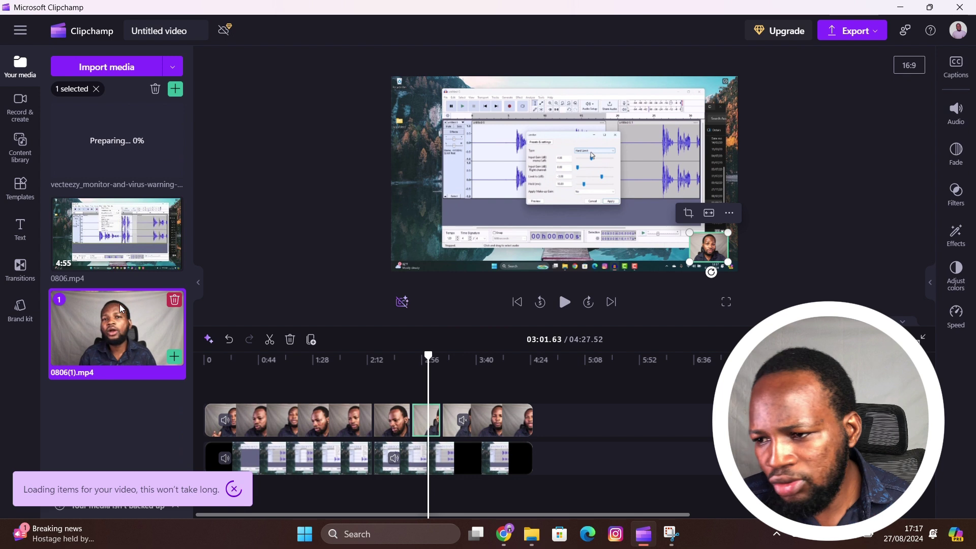
Step: Place the virus-warning clip on the timeline near 3:22 and preview it
drag(81, 119, 452, 389)
key(space)
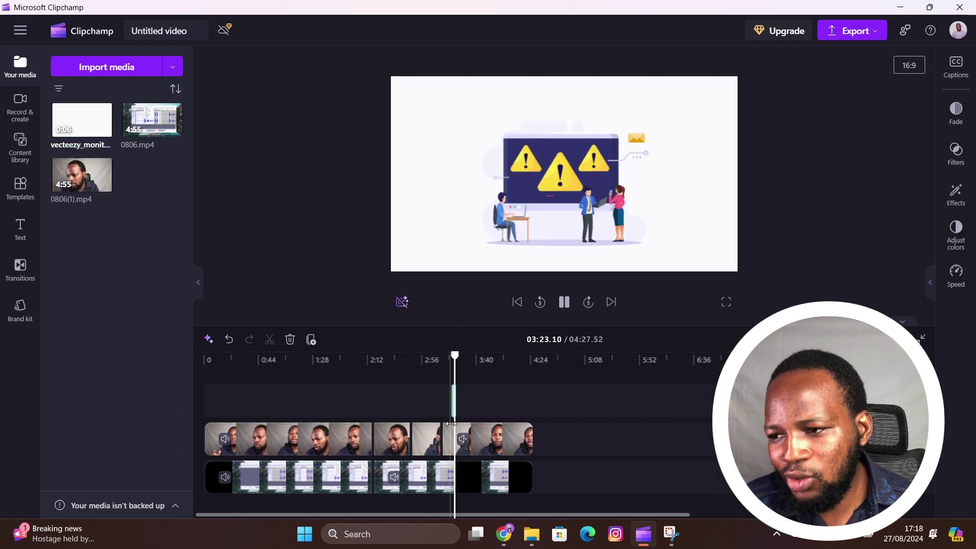
scroll(456, 442, up, 5)
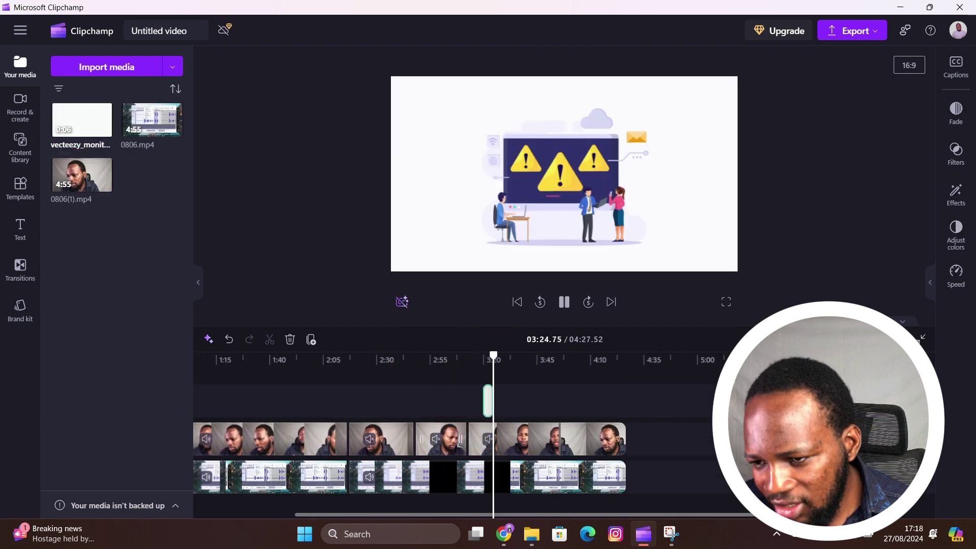
click(512, 401)
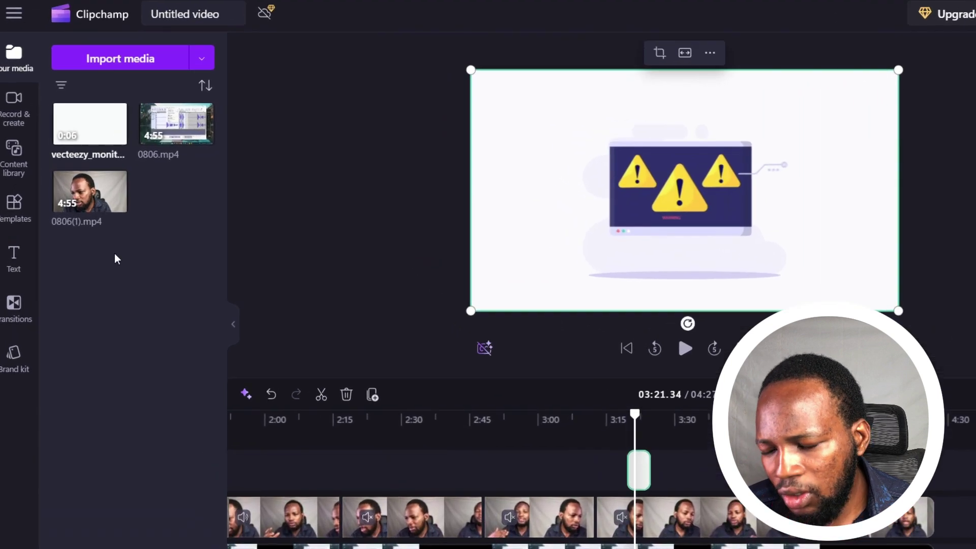
Step: Add a Glitch title near 3:32 and change its text to 'My Text'
click(20, 271)
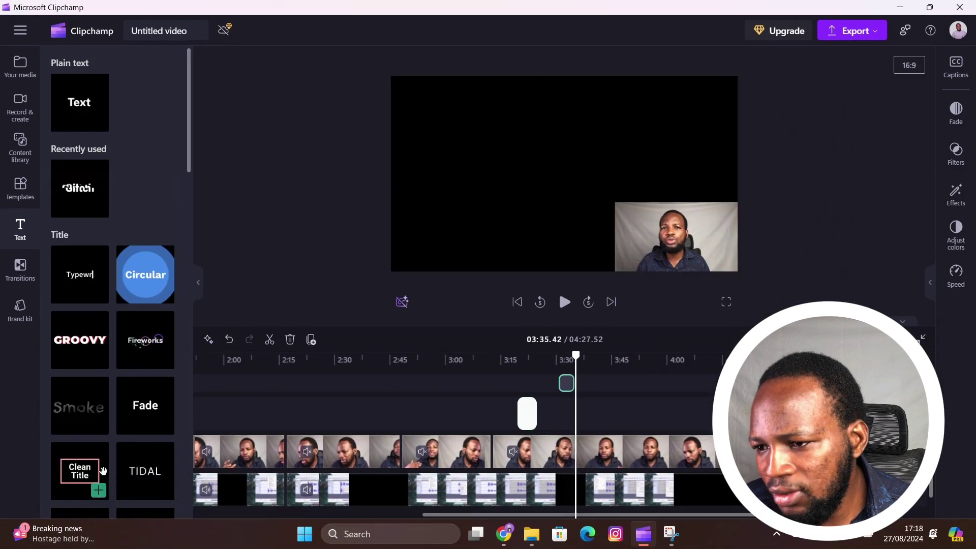
click(566, 376)
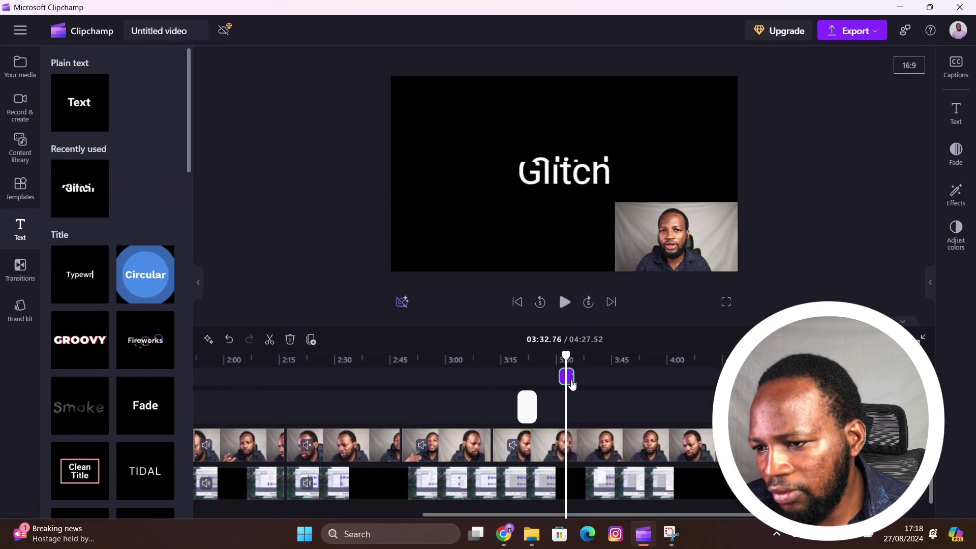
click(566, 188)
click(828, 177)
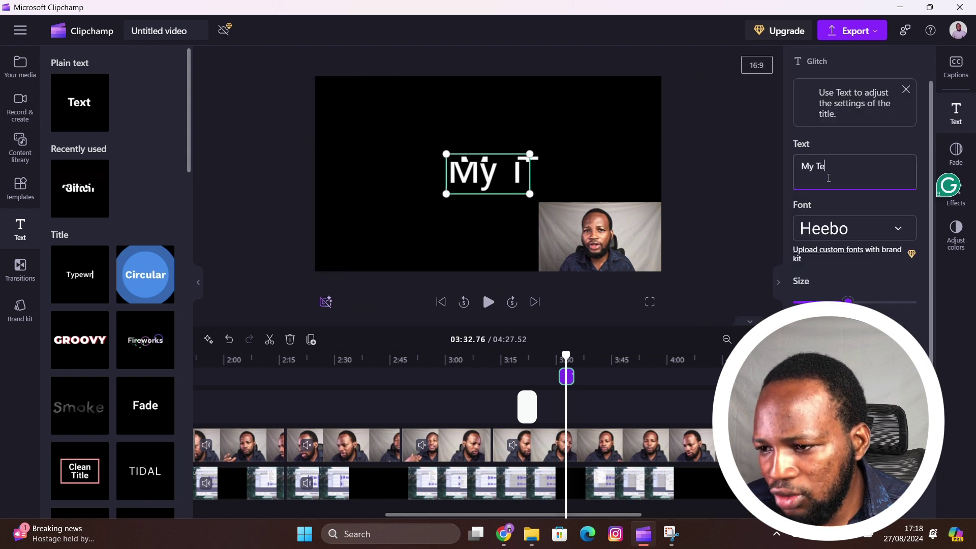
Step: Preview the title, then add a Fade through black transition between the clips near 2:49
click(489, 303)
scroll(112, 305, down, 3)
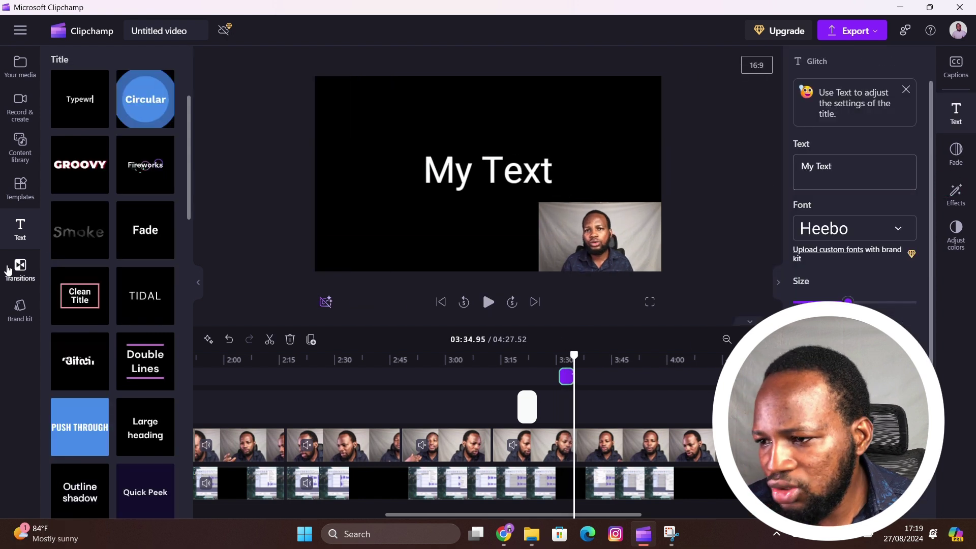
click(20, 269)
click(20, 147)
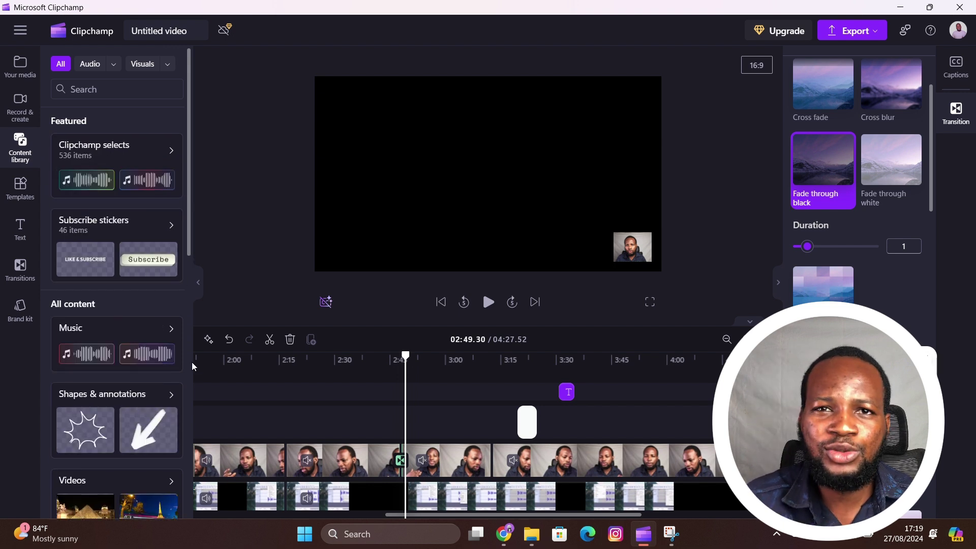
Step: Show Clipchamp's export quality options: 480p, 720p, 1080p, 4K and GIF
scroll(136, 450, down, 5)
click(846, 35)
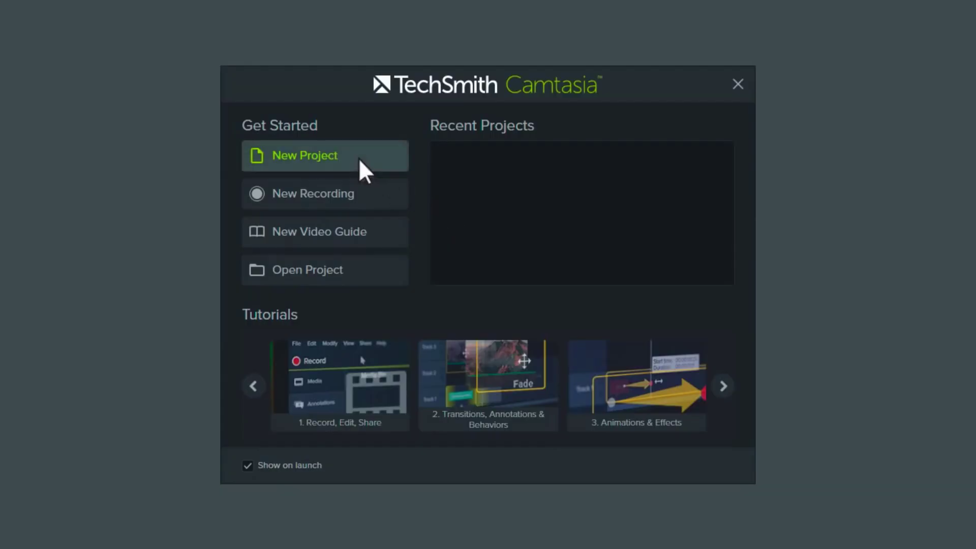
Step: Start a new Camtasia project, make a quick screen recording, and browse to import media
click(359, 160)
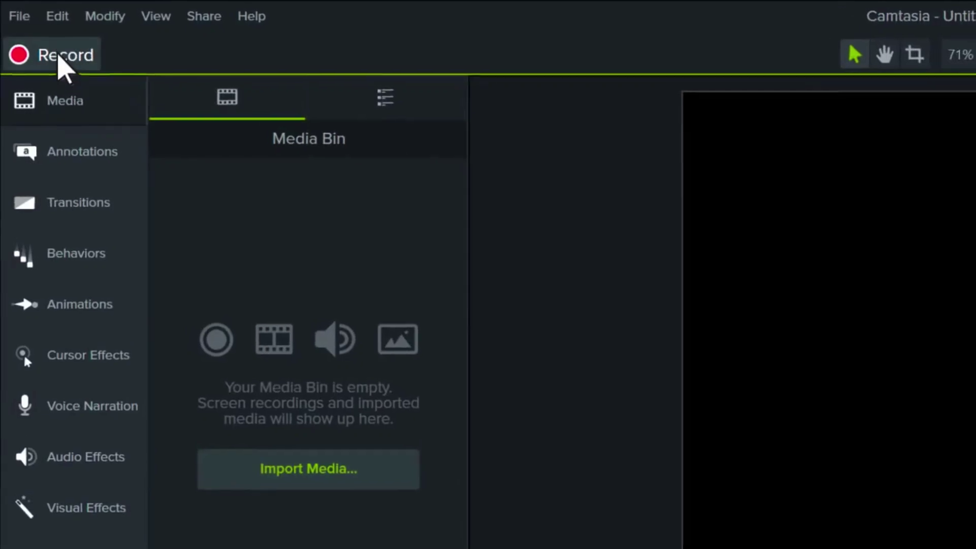
click(51, 47)
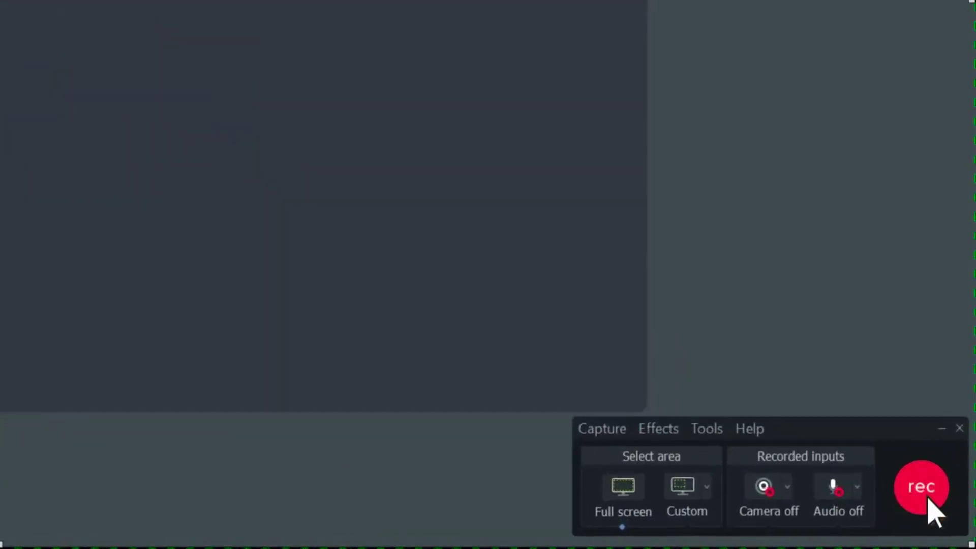
click(929, 496)
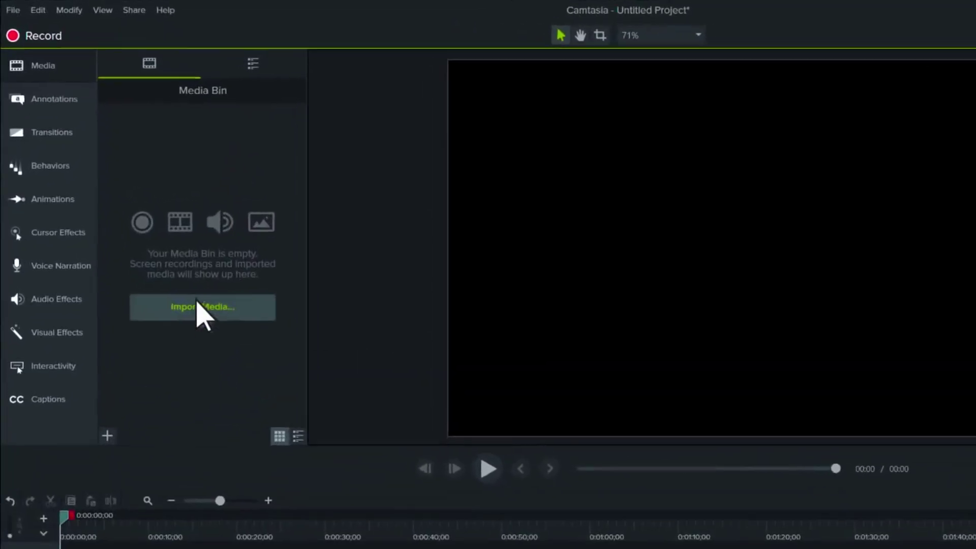
click(202, 311)
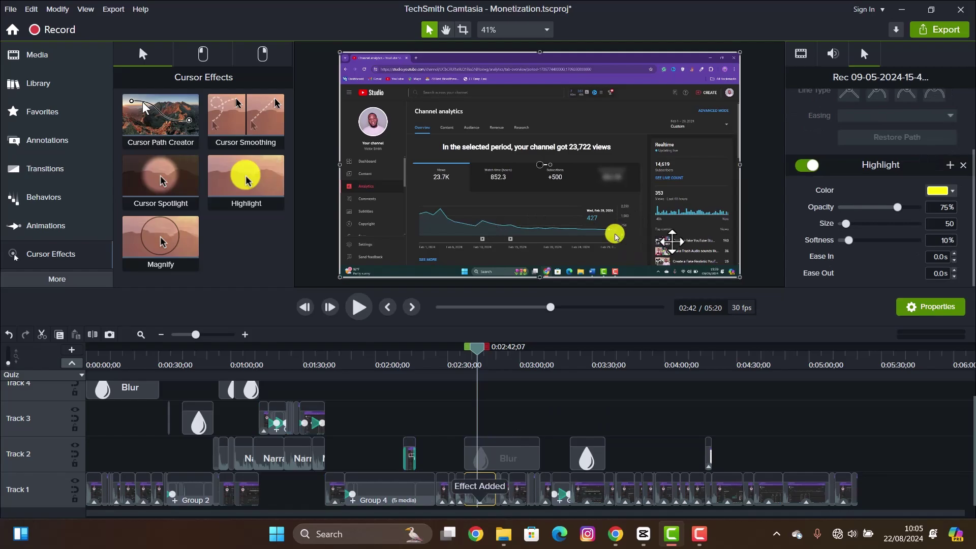
Step: Make the cursor highlight purple and preview it between 0:34 and 0:36
click(937, 190)
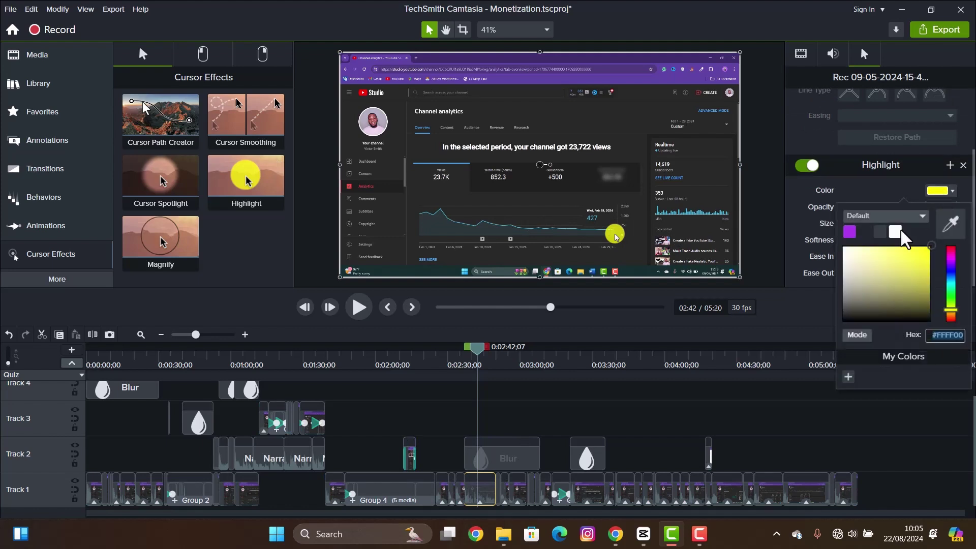
click(848, 231)
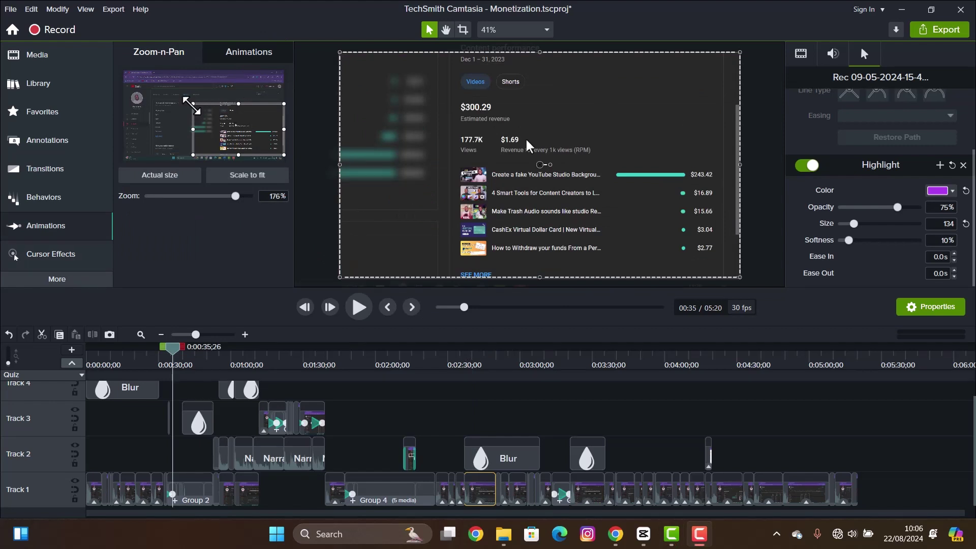
key(space)
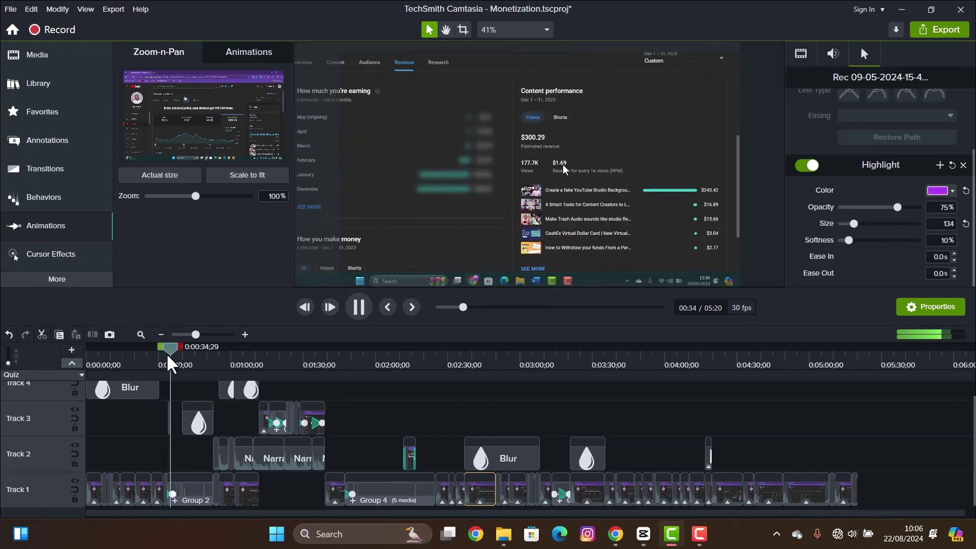
key(space)
Step: Browse the Transitions library, then the Visual Effects collection such as Clip Speed
click(62, 172)
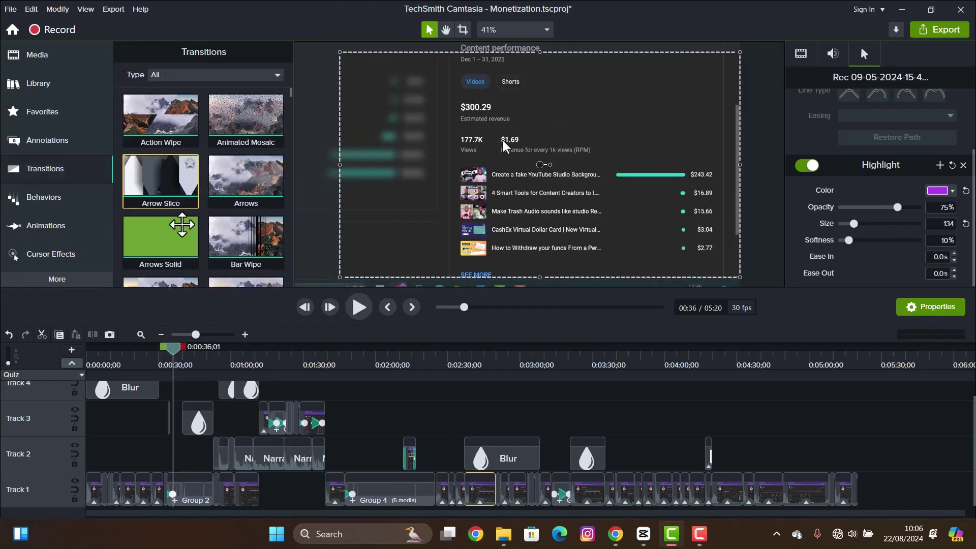
click(76, 280)
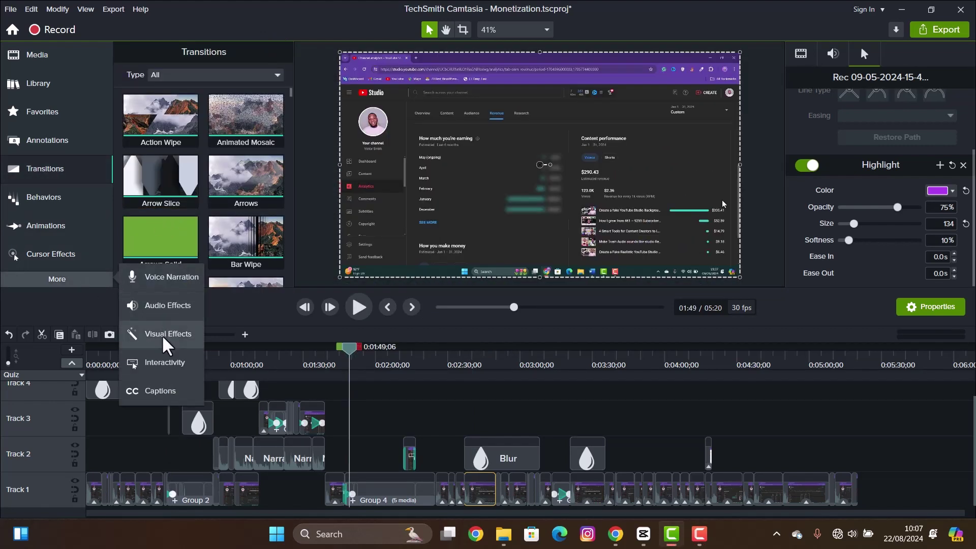
click(163, 342)
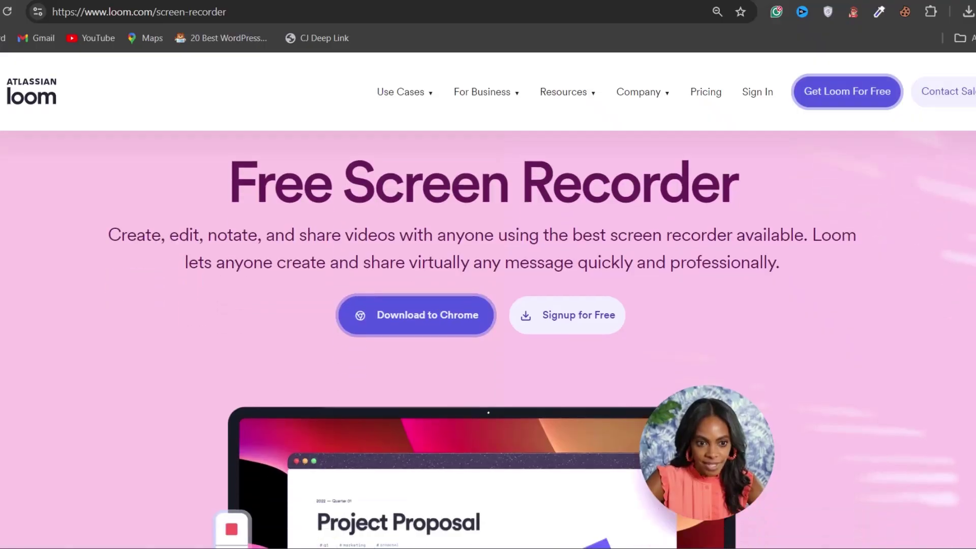
Step: Scroll down Loom's Free Screen Recorder page to look over its content
scroll(488, 341, down, 3)
scroll(488, 340, down, 3)
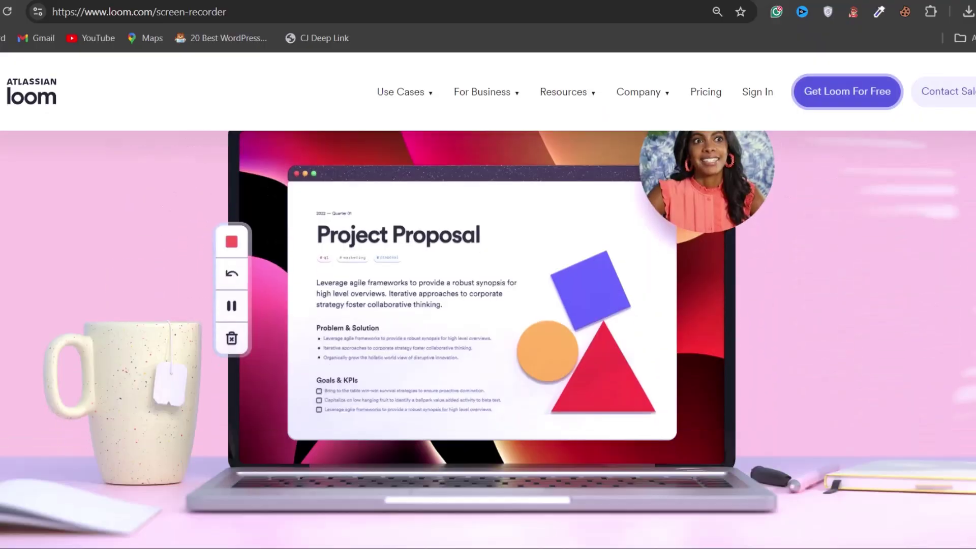